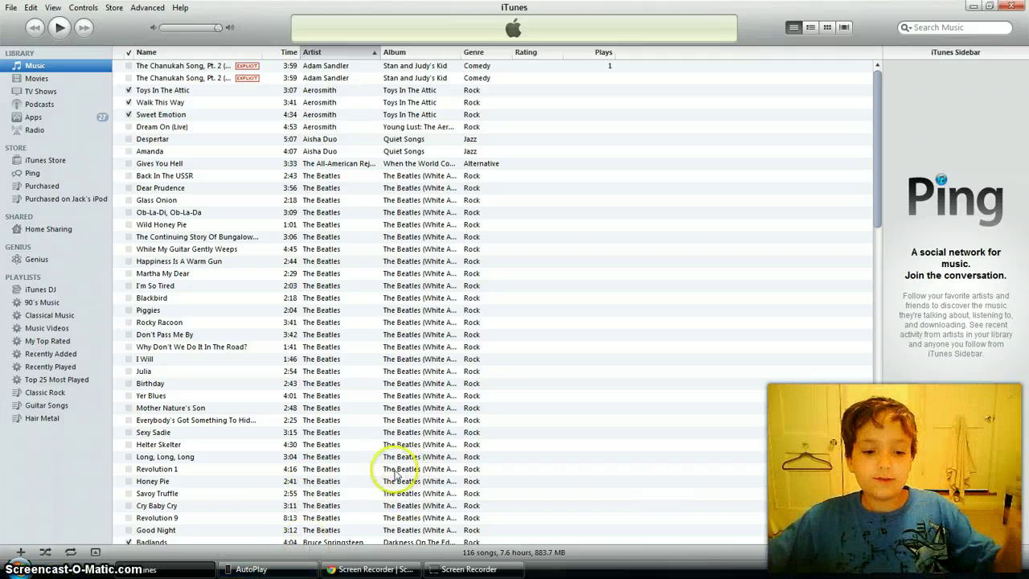
# From the iPod's AutoPlay options, import pictures and videos using Windows Live Photo Gallery, choosing to review, organize, and group the items.
pyautogui.click(265, 568)
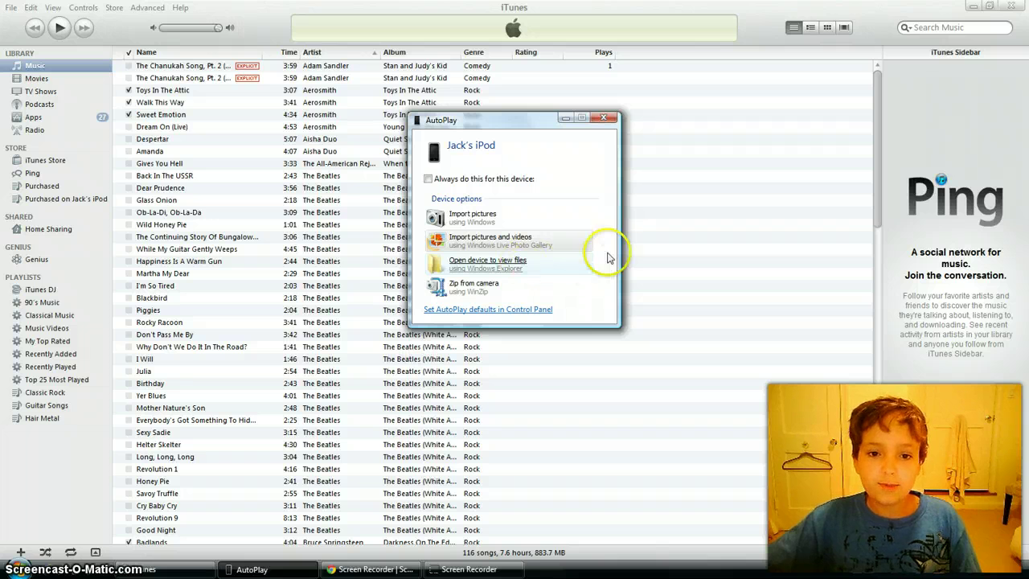
pyautogui.click(513, 247)
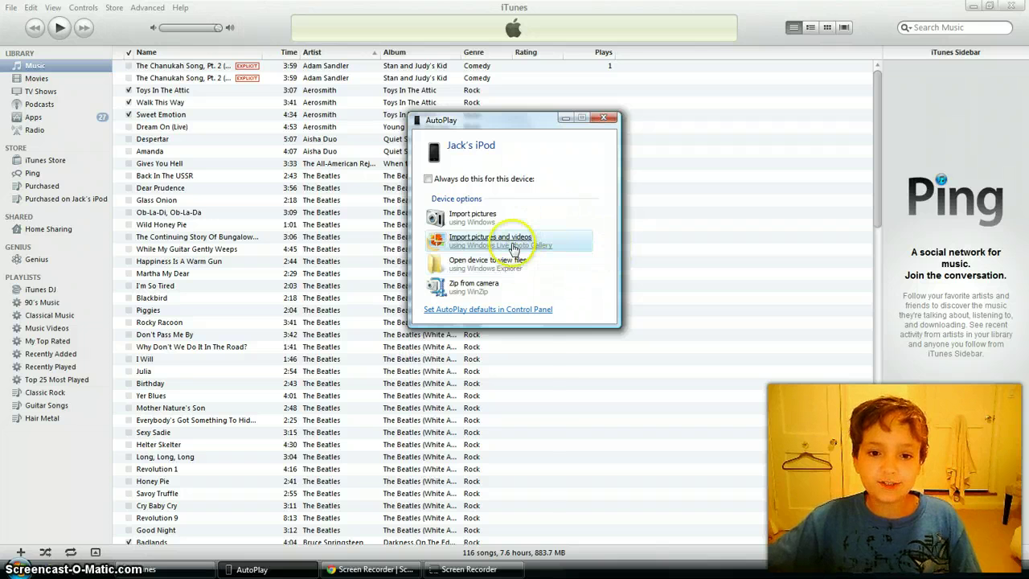
pyautogui.click(464, 242)
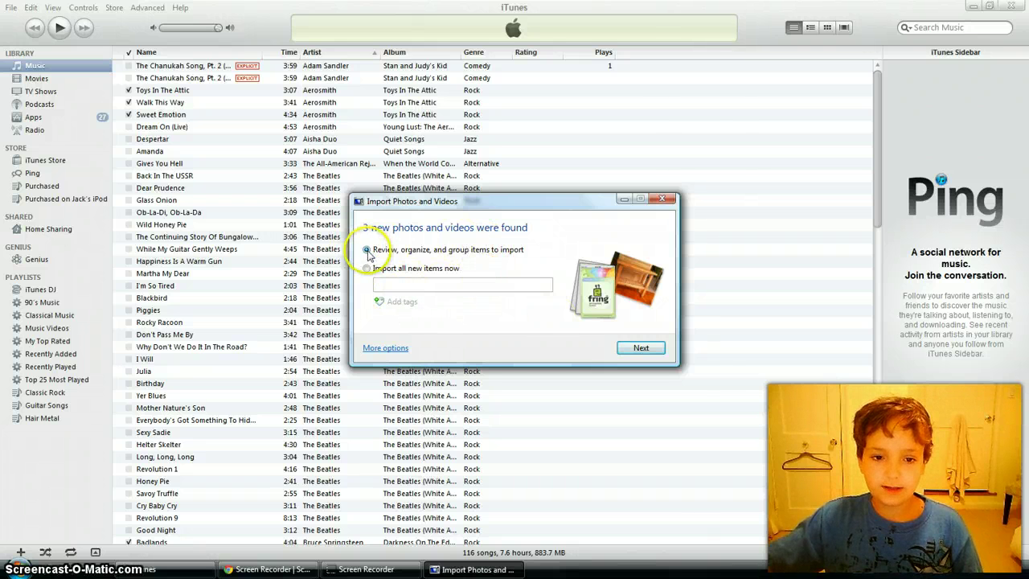
pyautogui.click(641, 349)
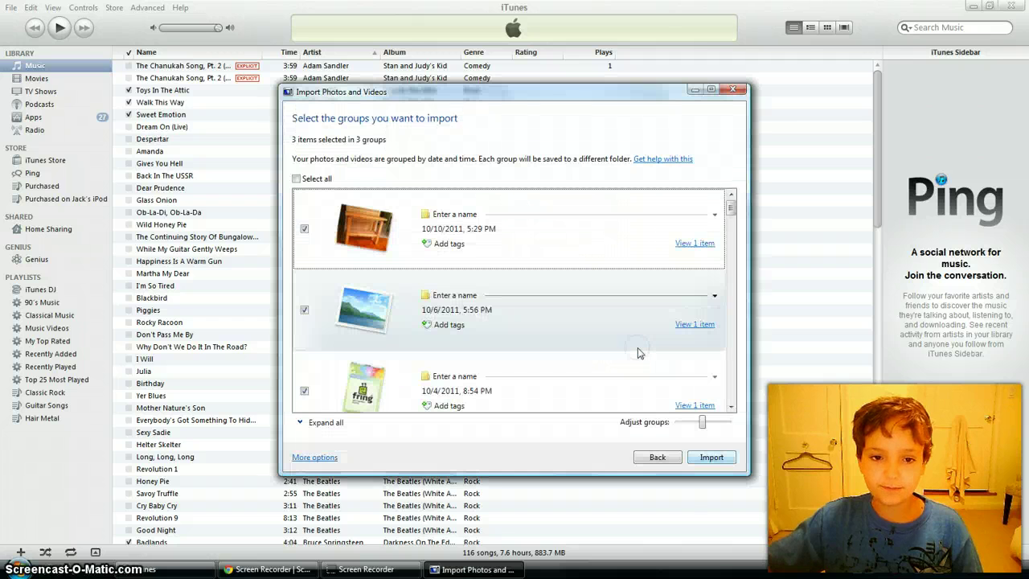
# Review the found photo groups and import the selected ones dated 10/10/2011, 10/6/2011 and 10/4/2011.
pyautogui.moveTo(730, 205)
pyautogui.mouseDown()
pyautogui.moveTo(747, 438)
pyautogui.moveTo(735, 321)
pyautogui.moveTo(730, 398)
pyautogui.moveTo(732, 207)
pyautogui.mouseUp()
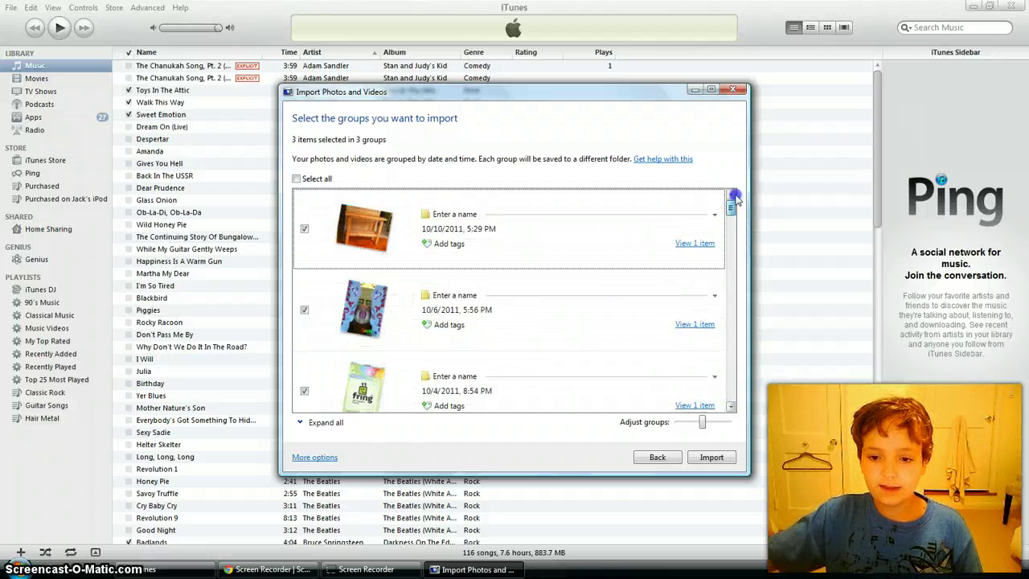
pyautogui.click(703, 423)
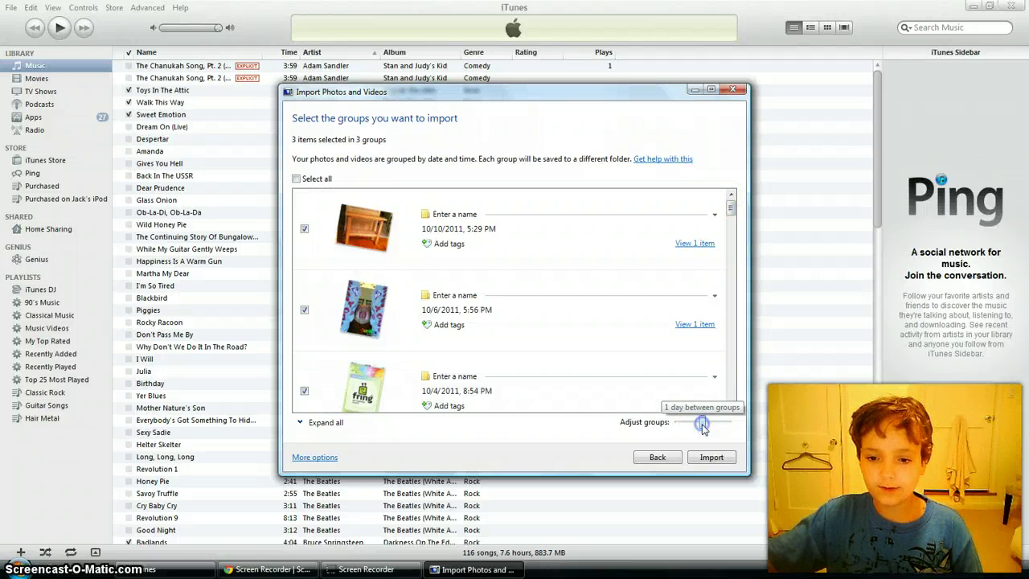
pyautogui.moveTo(732, 207)
pyautogui.mouseDown()
pyautogui.moveTo(733, 238)
pyautogui.moveTo(736, 197)
pyautogui.moveTo(735, 217)
pyautogui.moveTo(737, 206)
pyautogui.mouseUp()
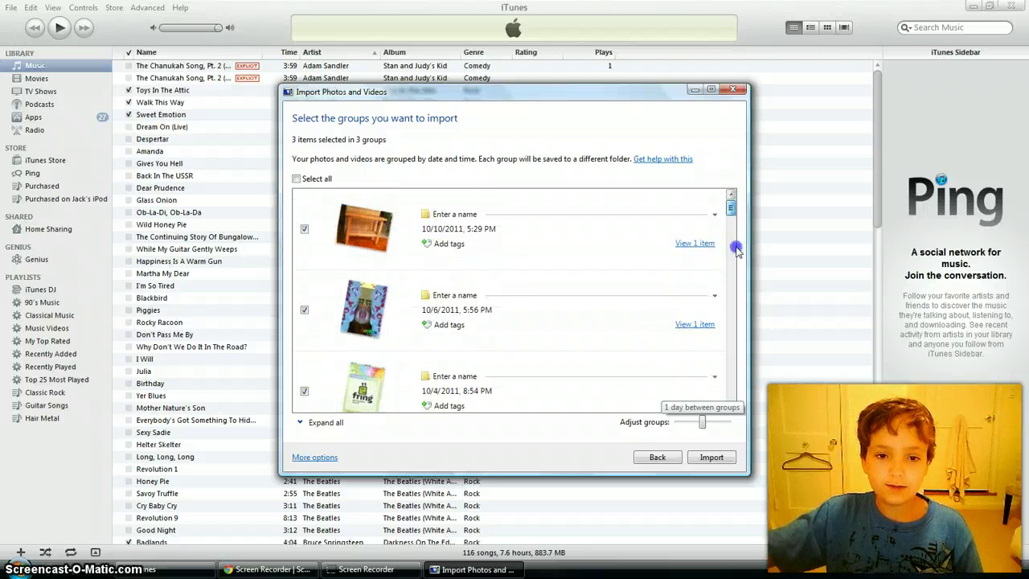
pyautogui.moveTo(736, 250); pyautogui.dragTo(722, 199)
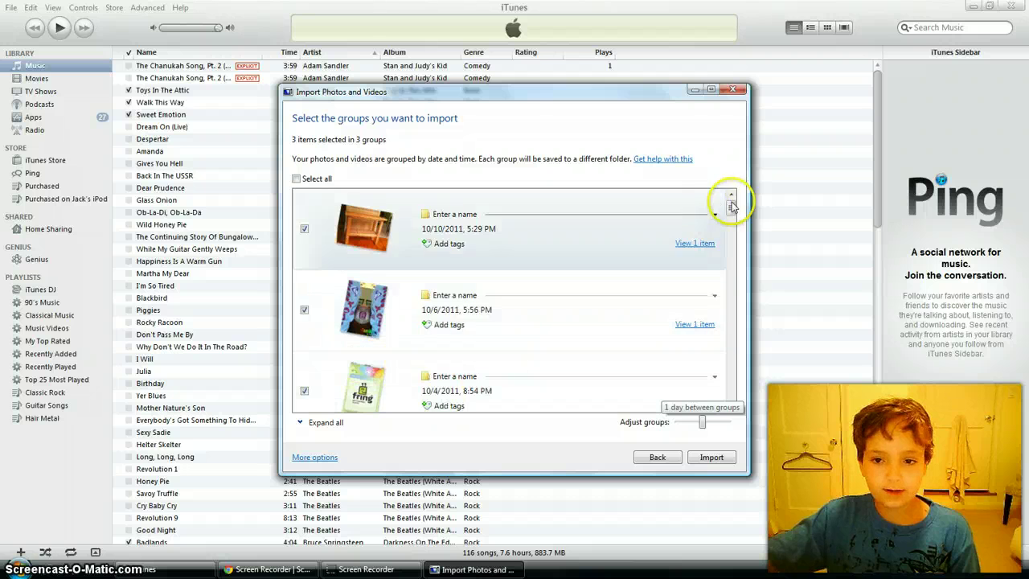
pyautogui.scroll(-1, 350, 346)
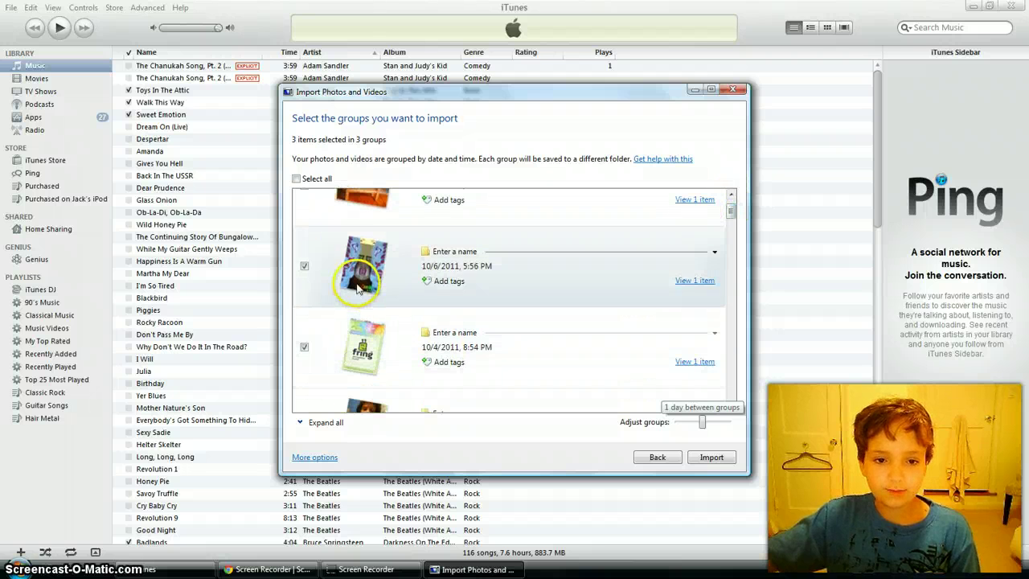
pyautogui.scroll(1, 732, 211)
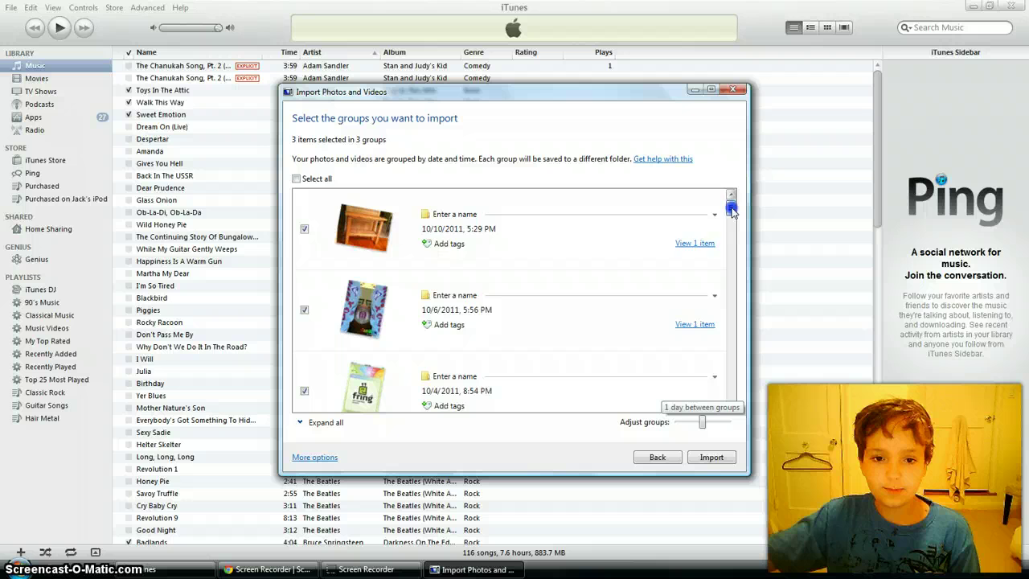
pyautogui.click(495, 202)
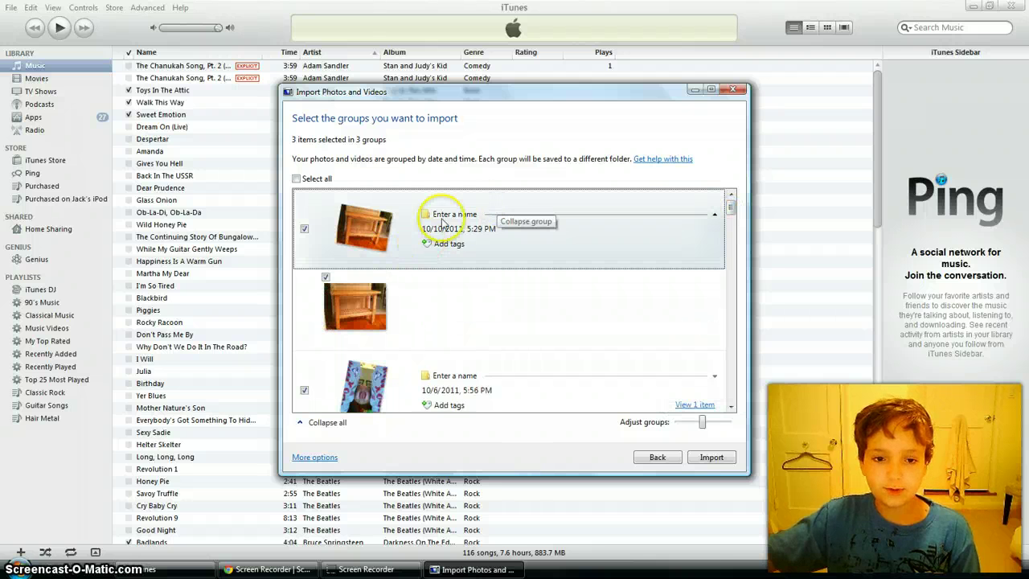
pyautogui.click(535, 208)
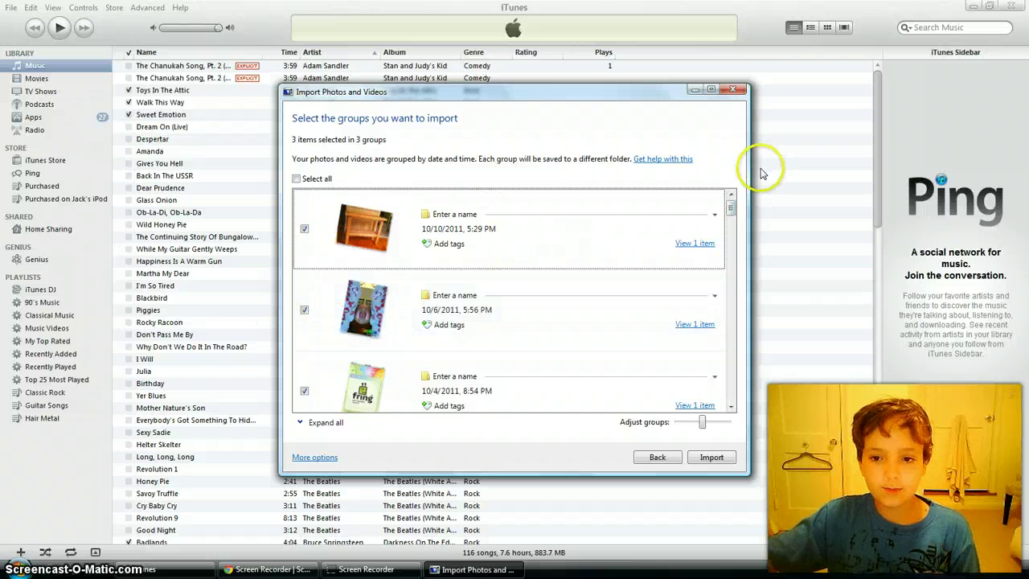
pyautogui.moveTo(731, 210)
pyautogui.mouseDown()
pyautogui.moveTo(735, 356)
pyautogui.moveTo(750, 410)
pyautogui.moveTo(732, 195)
pyautogui.mouseUp()
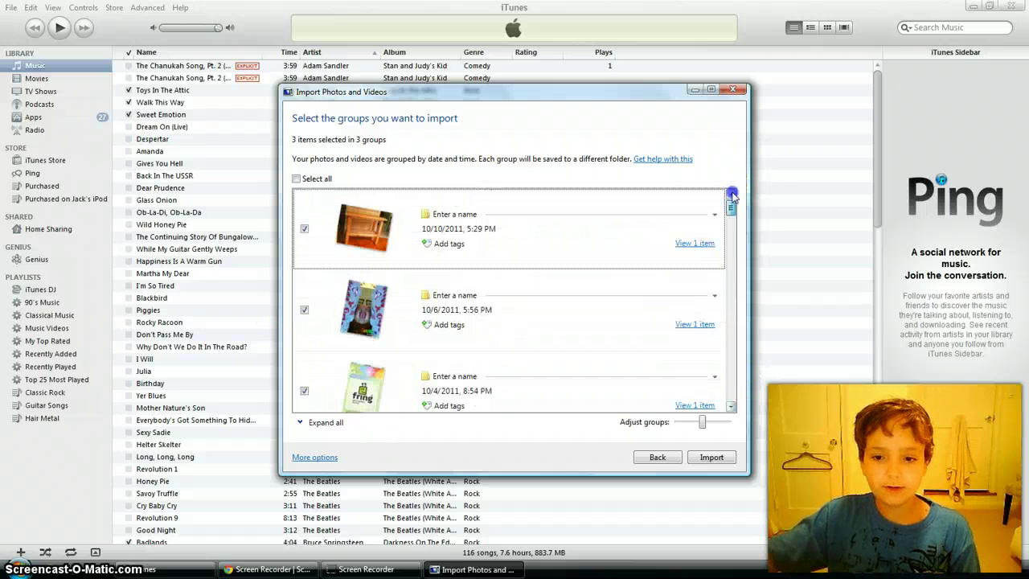
pyautogui.click(711, 457)
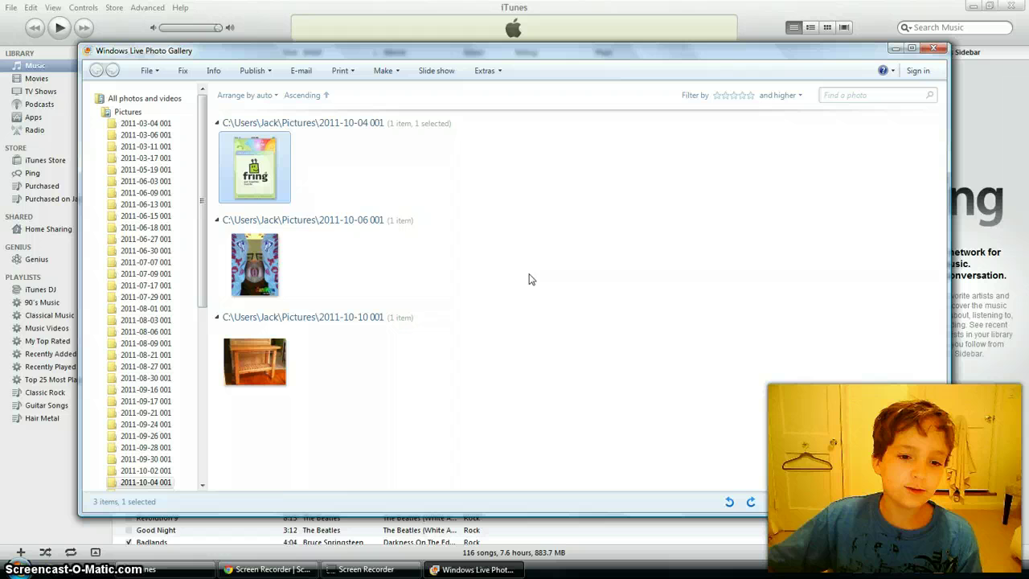
pyautogui.click(264, 368)
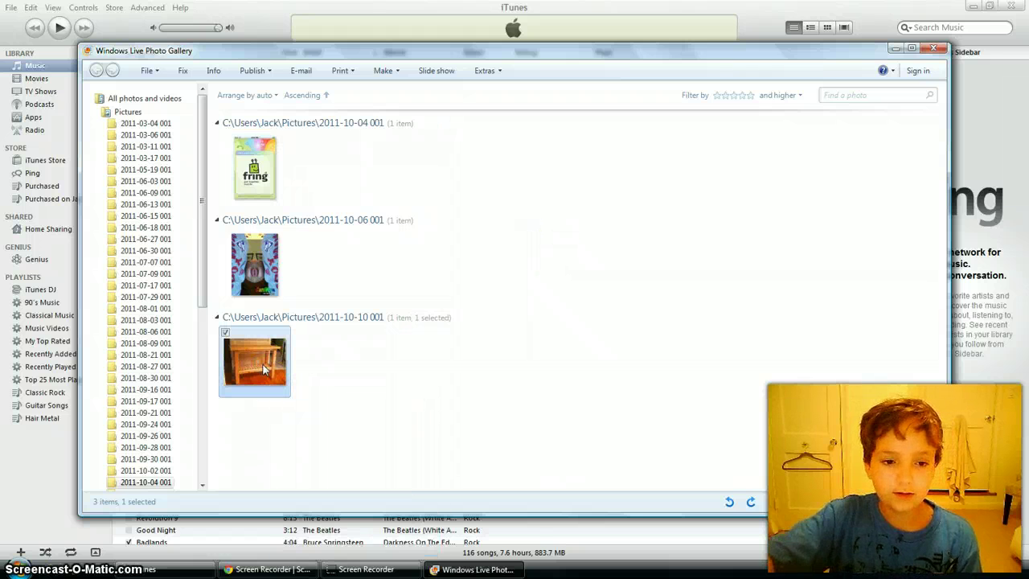
pyautogui.doubleClick(262, 366)
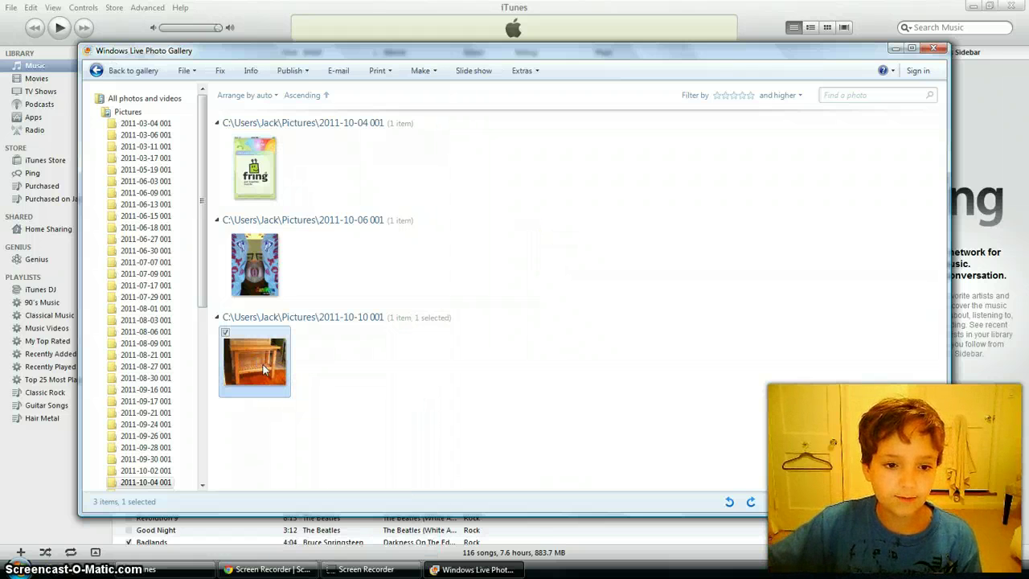
pyautogui.click(482, 382)
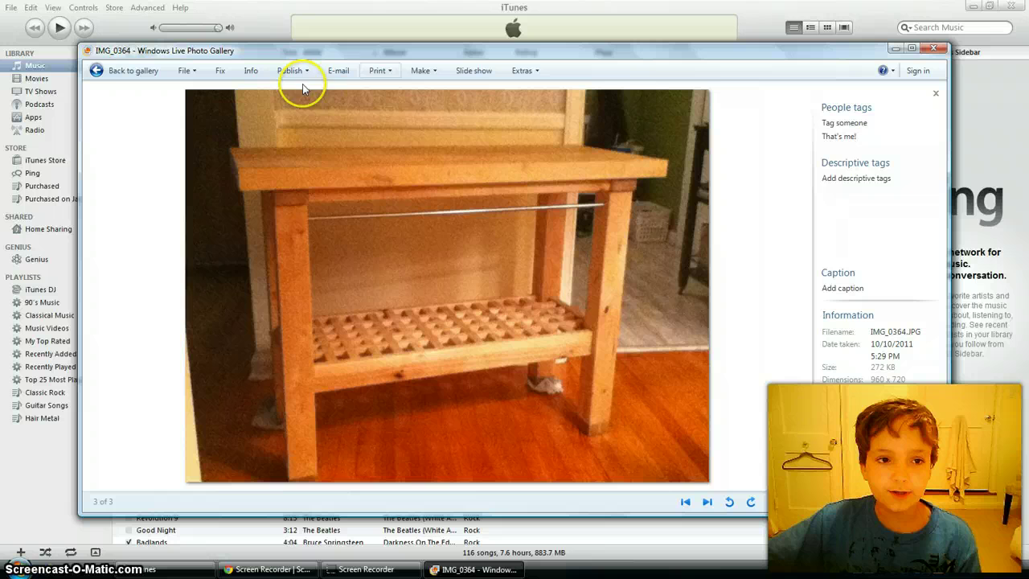
pyautogui.click(99, 73)
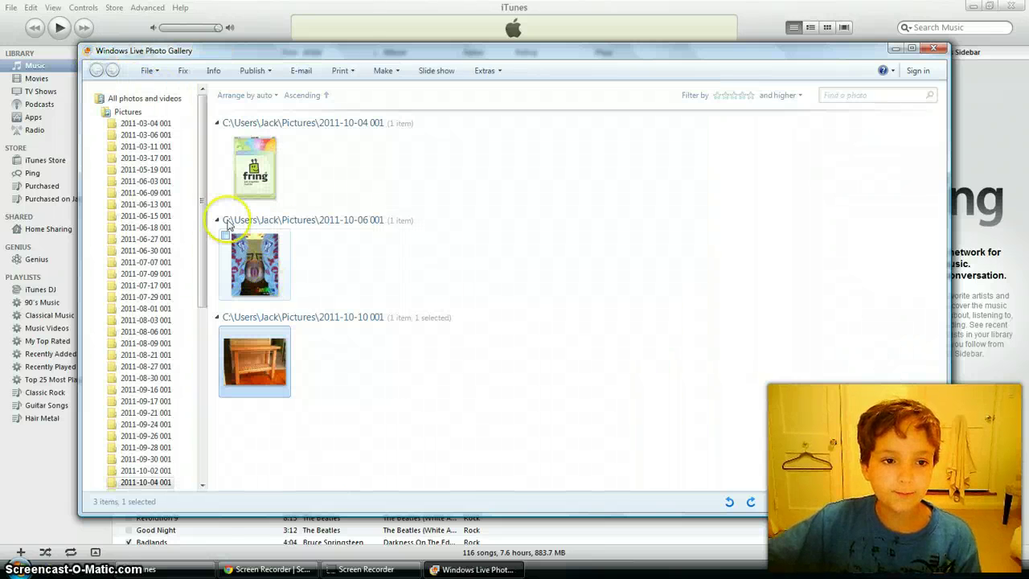
pyautogui.click(137, 125)
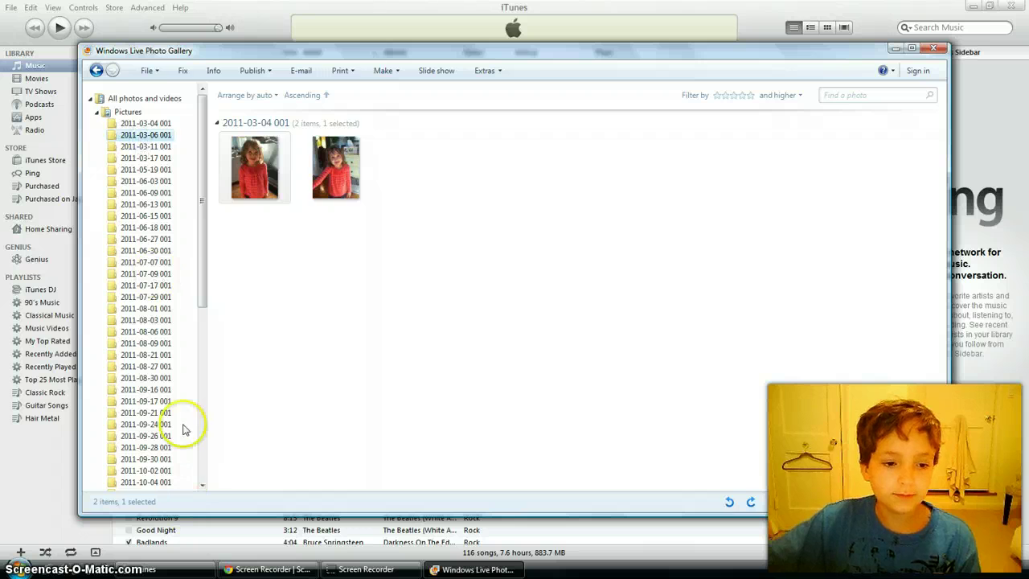
pyautogui.moveTo(200, 271); pyautogui.dragTo(216, 472)
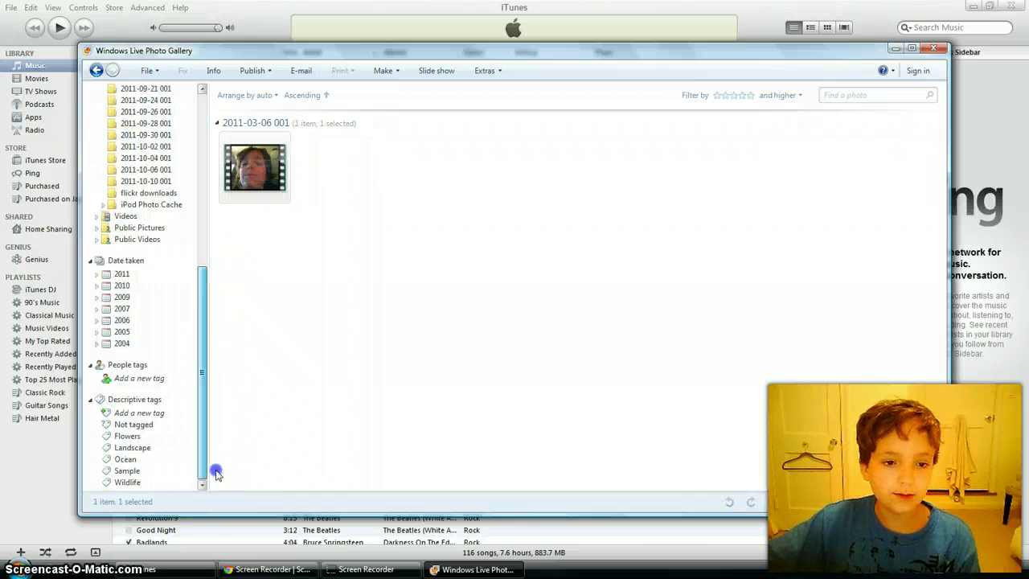
pyautogui.click(138, 207)
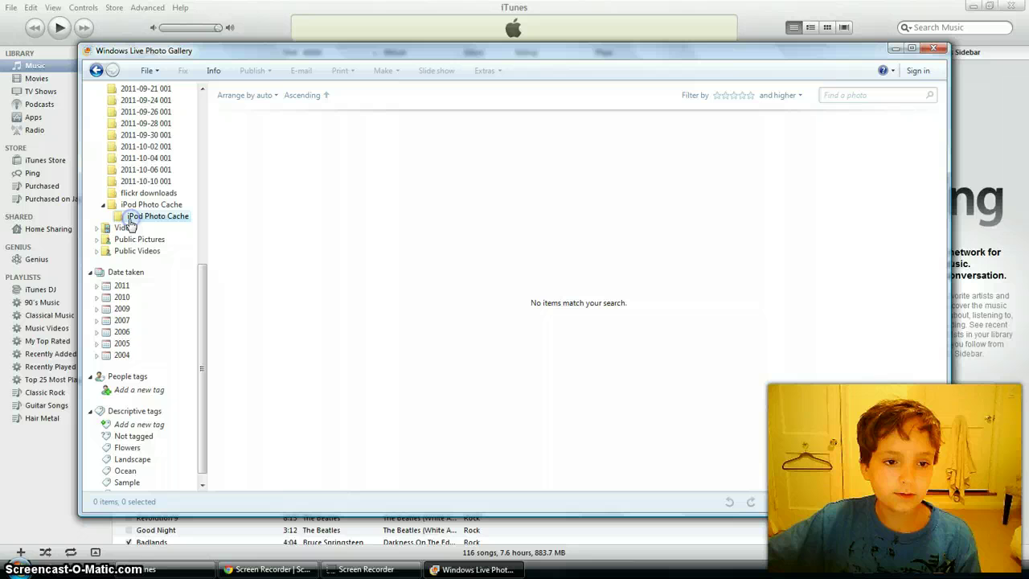
pyautogui.click(140, 183)
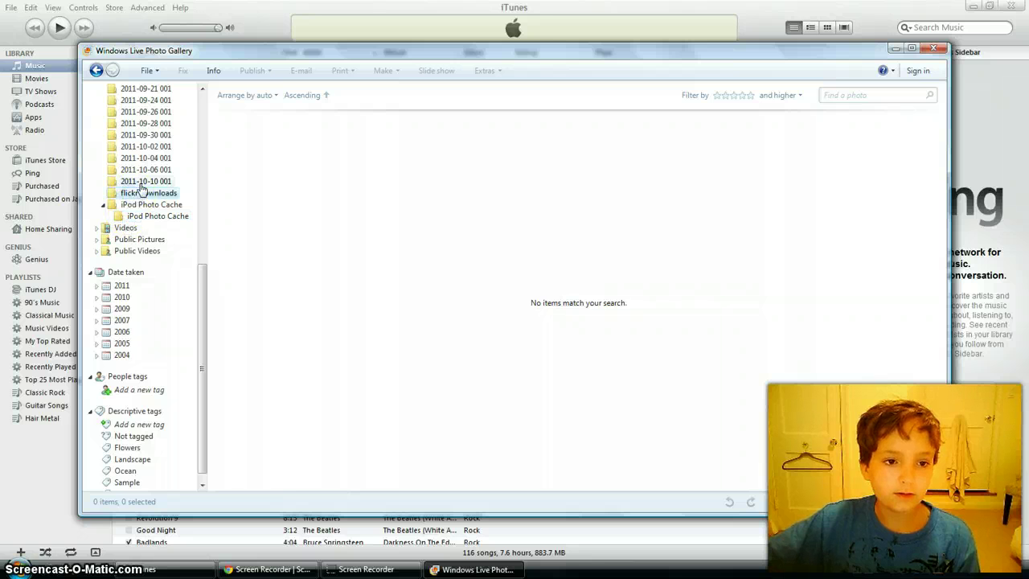
pyautogui.click(143, 168)
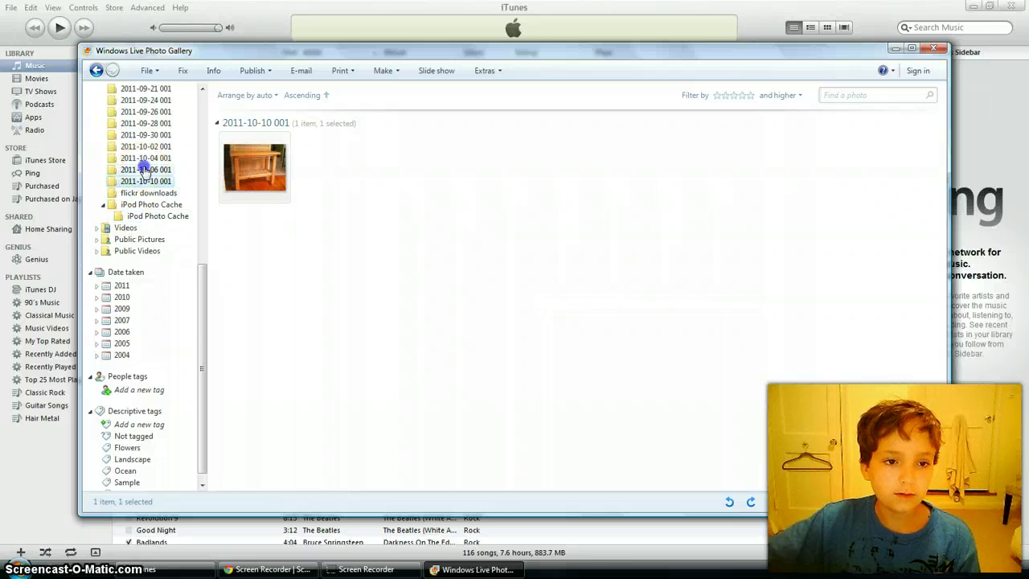
pyautogui.scroll(10, 191, 172)
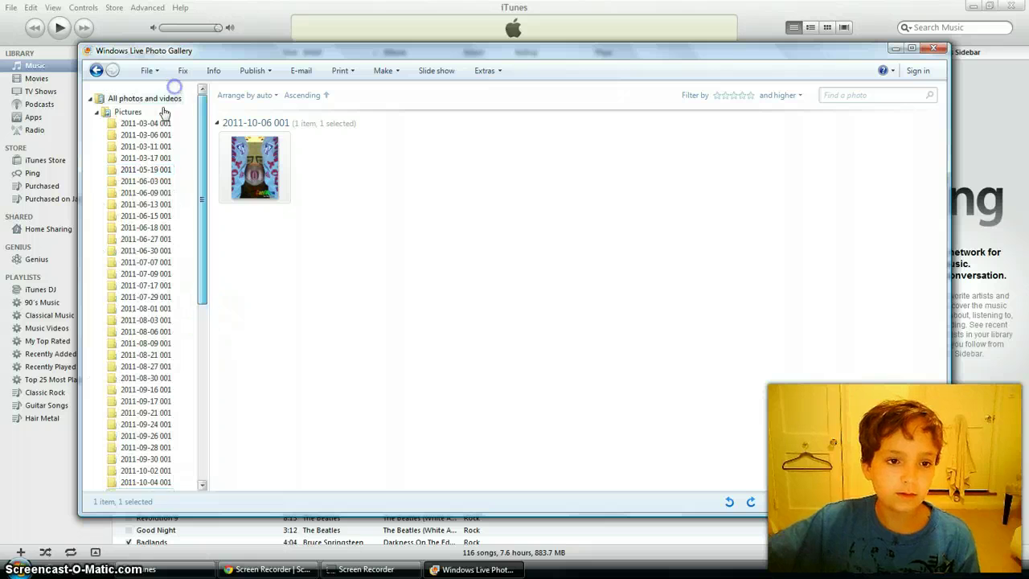
pyautogui.click(147, 136)
pyautogui.click(147, 147)
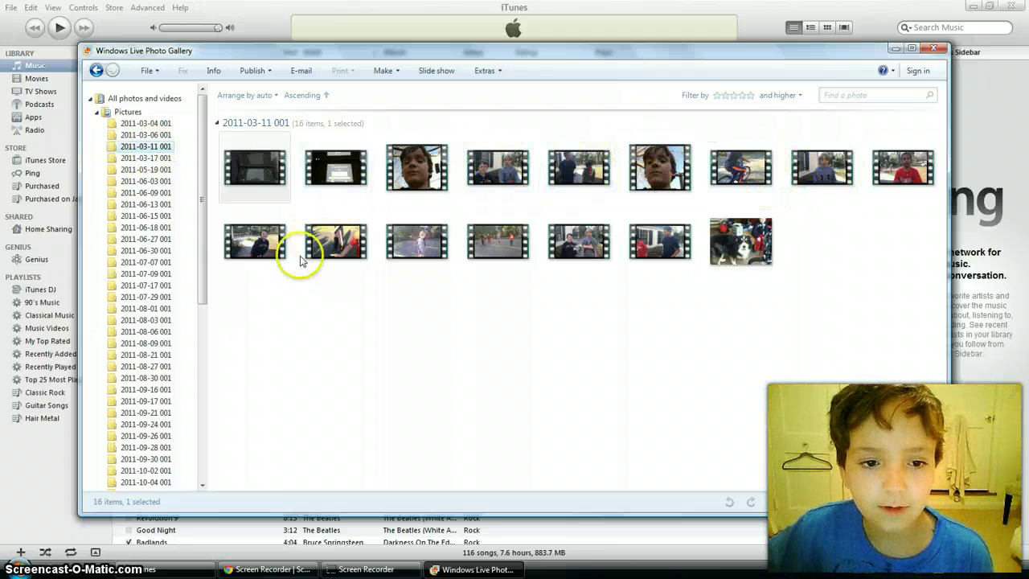
# Try to preview the IMG_0036.MOV video in the gallery, decline playback and return to its folder.
pyautogui.click(338, 245)
pyautogui.doubleClick(340, 255)
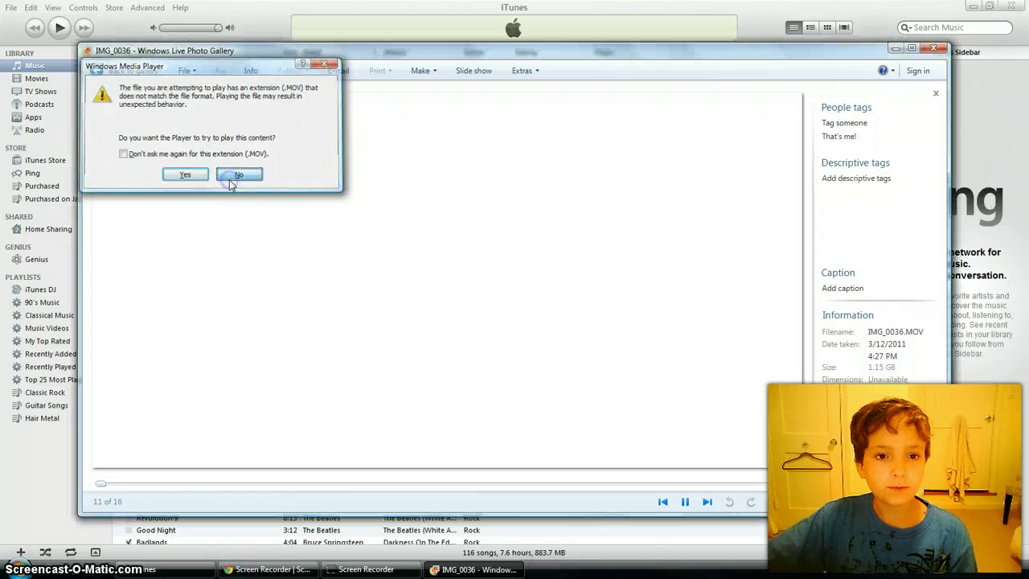
pyautogui.click(233, 175)
pyautogui.click(96, 71)
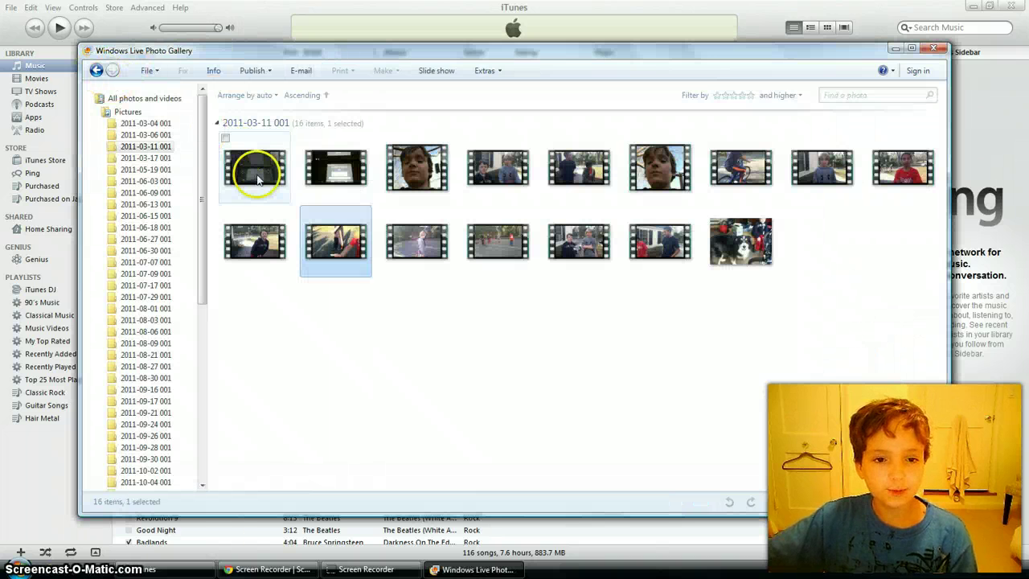
# Open the IMG_0036 video with RealPlayer and start playback.
pyautogui.rightClick(334, 251)
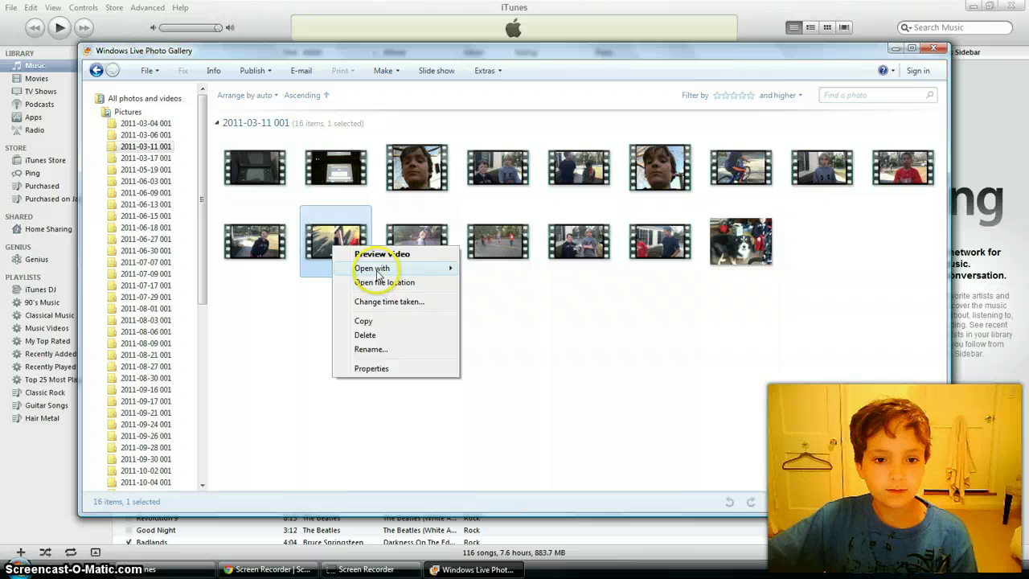
pyautogui.moveTo(373, 267)
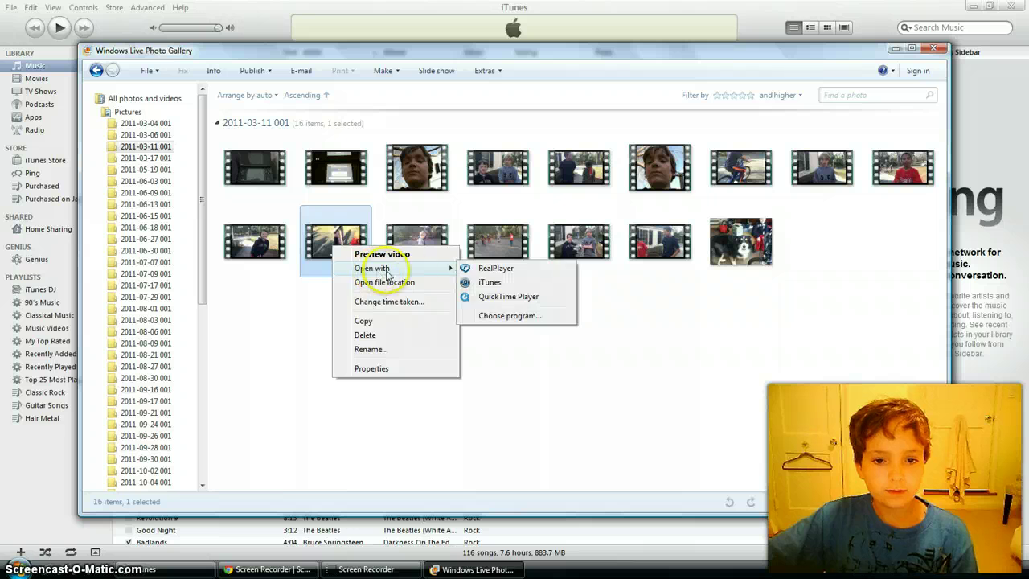
pyautogui.click(486, 269)
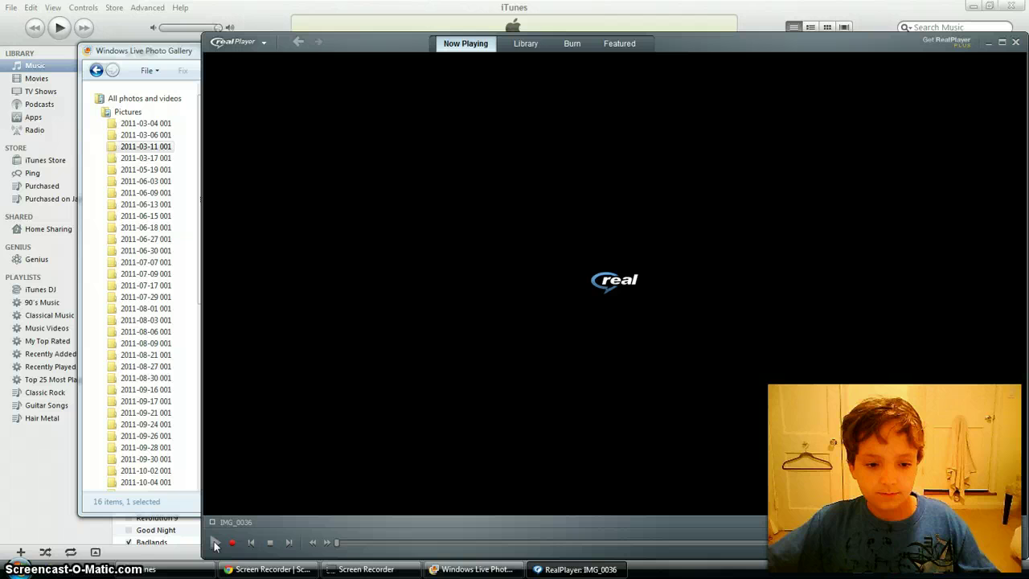
pyautogui.click(215, 542)
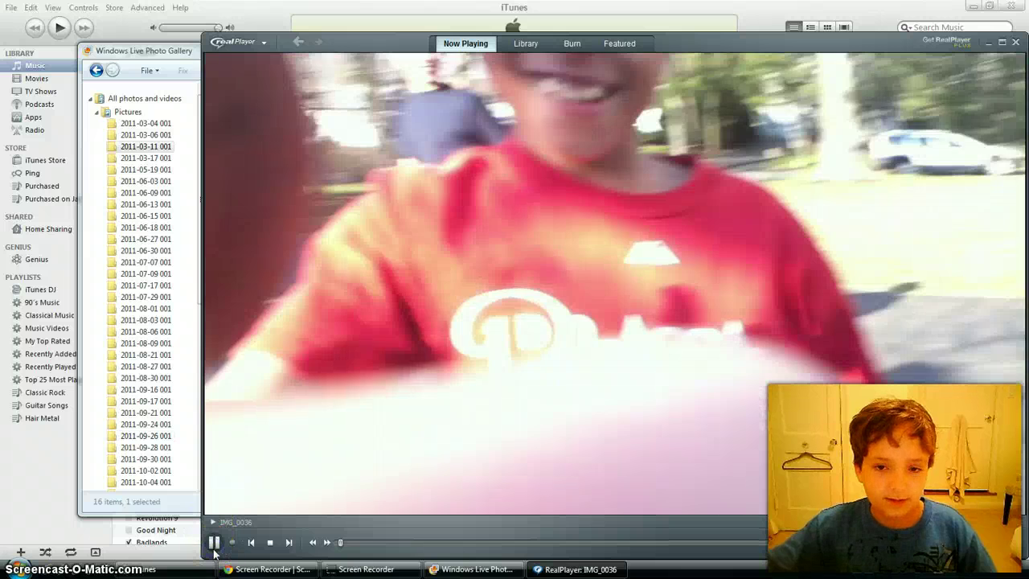
# Pause the video, resume it briefly, pause it again and close RealPlayer.
pyautogui.click(214, 544)
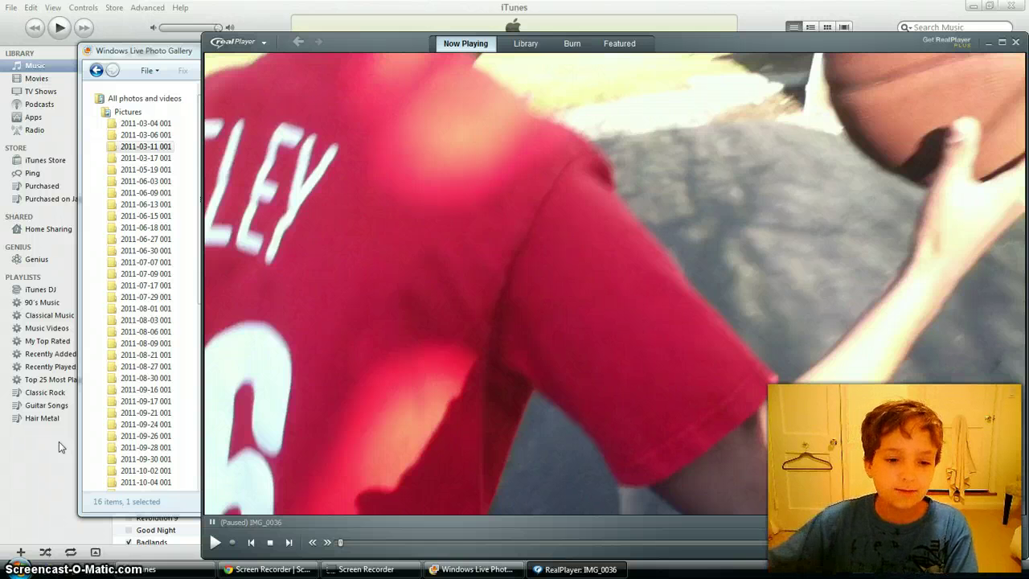
pyautogui.click(213, 543)
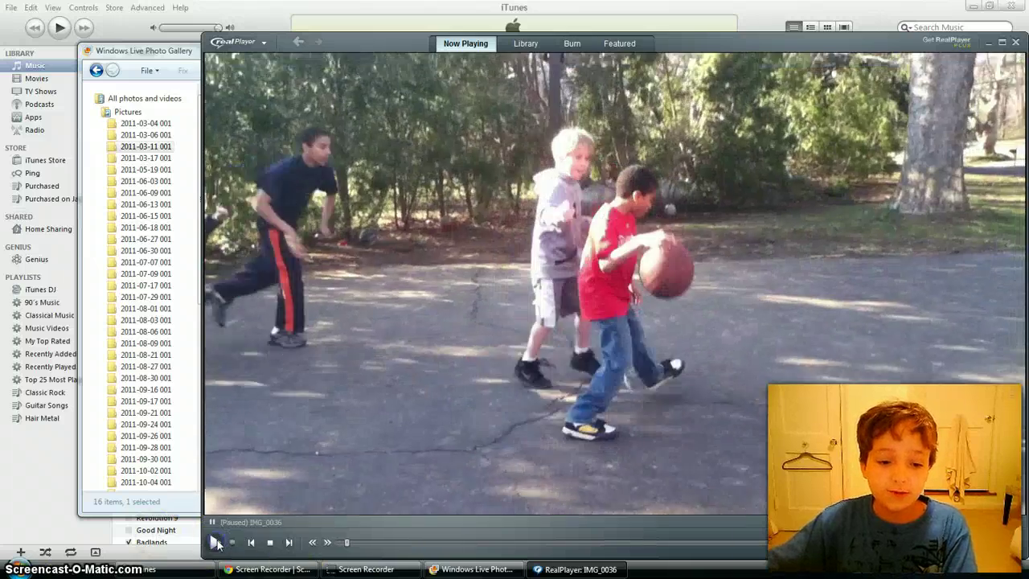
pyautogui.click(215, 543)
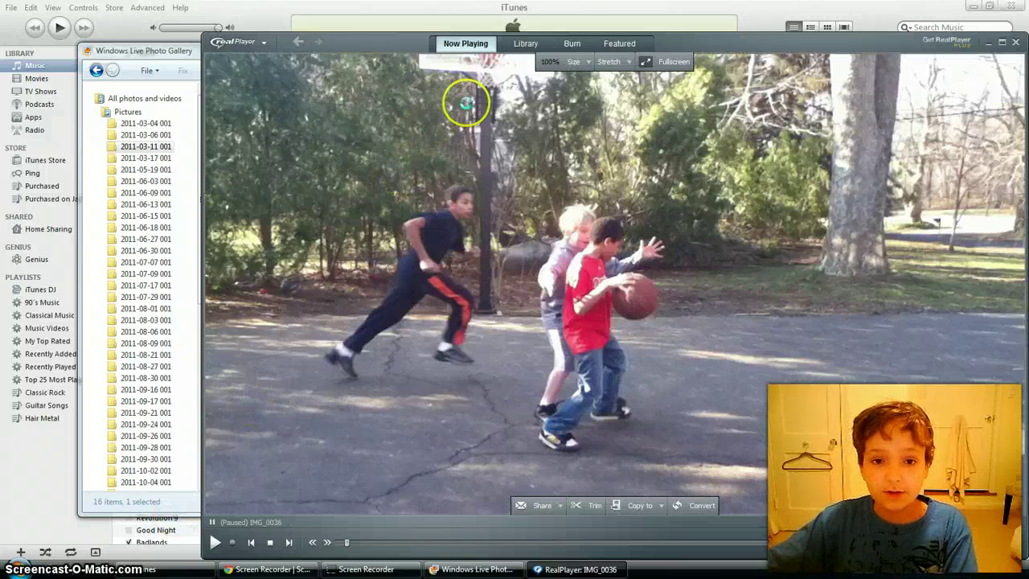
pyautogui.moveTo(708, 49); pyautogui.dragTo(661, 46)
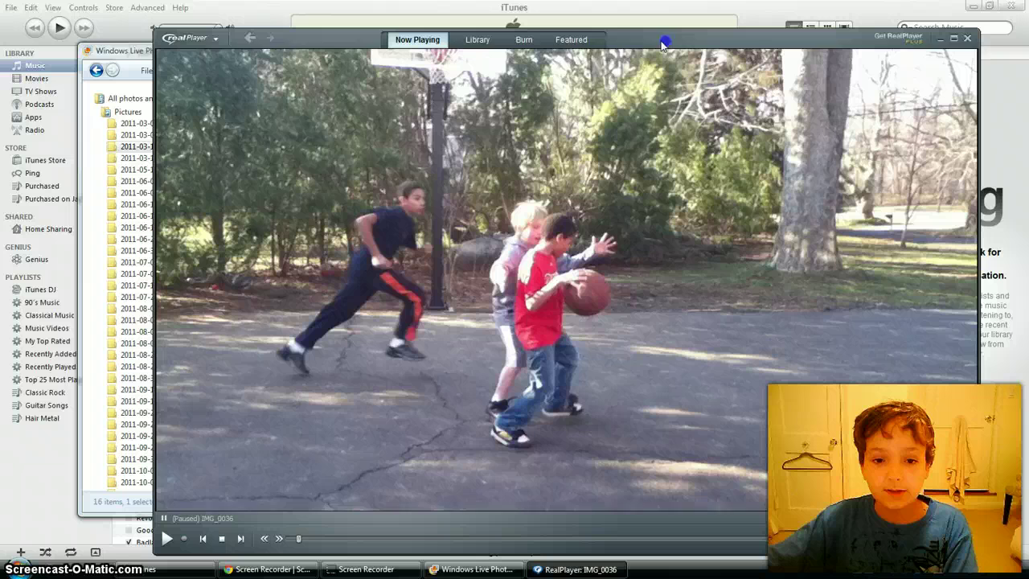
pyautogui.click(967, 38)
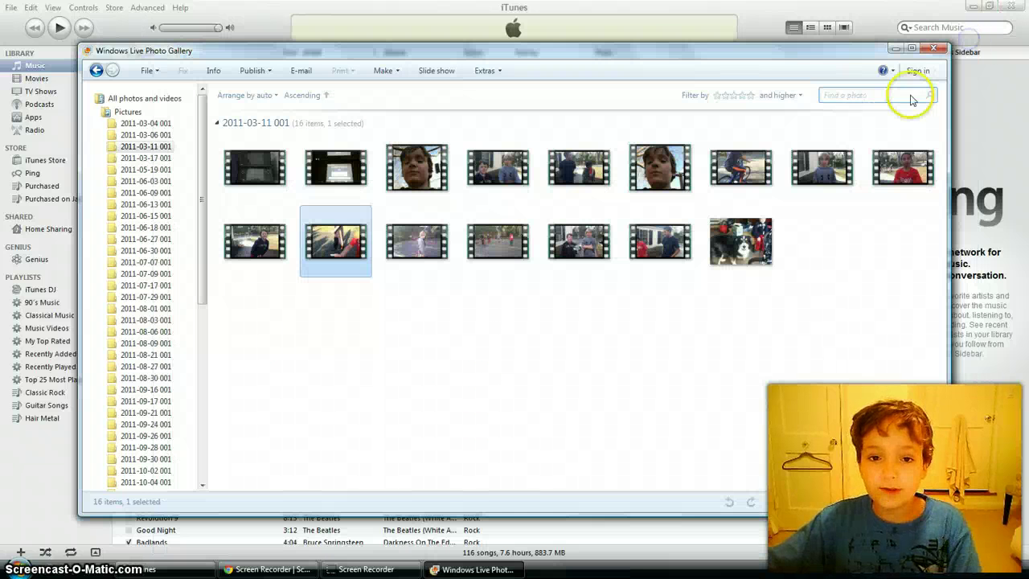